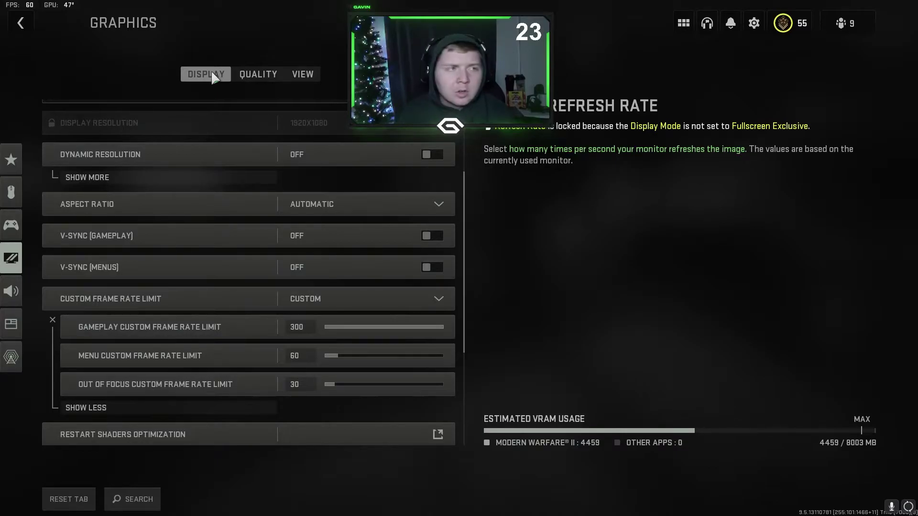
- Examine the available Display Mode options in the display settings and close the list without changing the mode
scroll(213, 78, "up", 3)
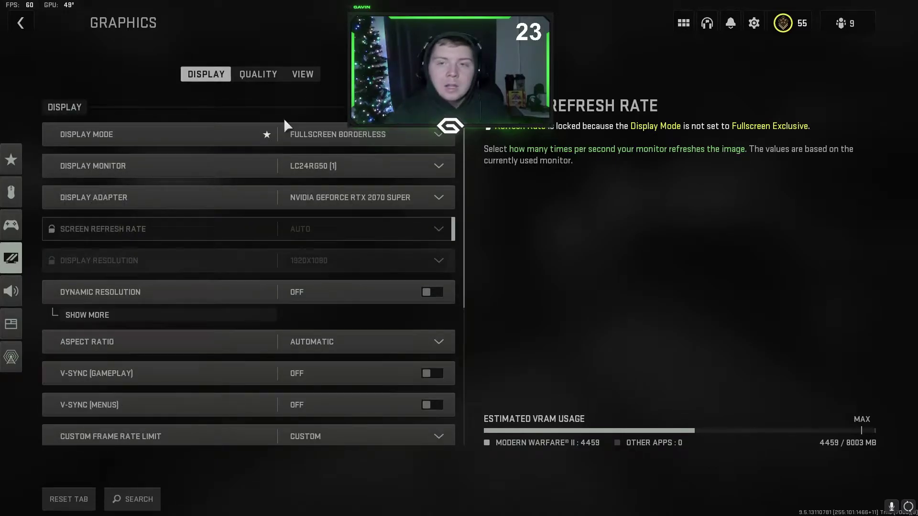
left_click(287, 135)
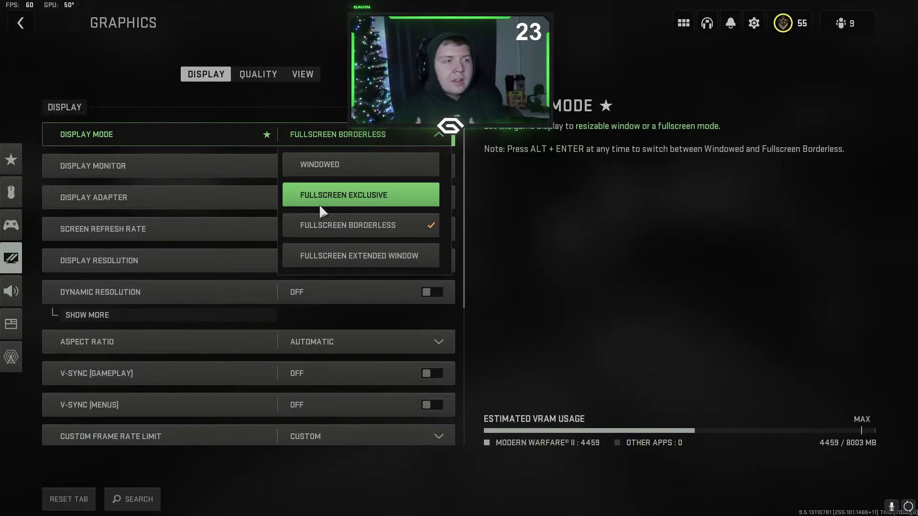
left_click(135, 167)
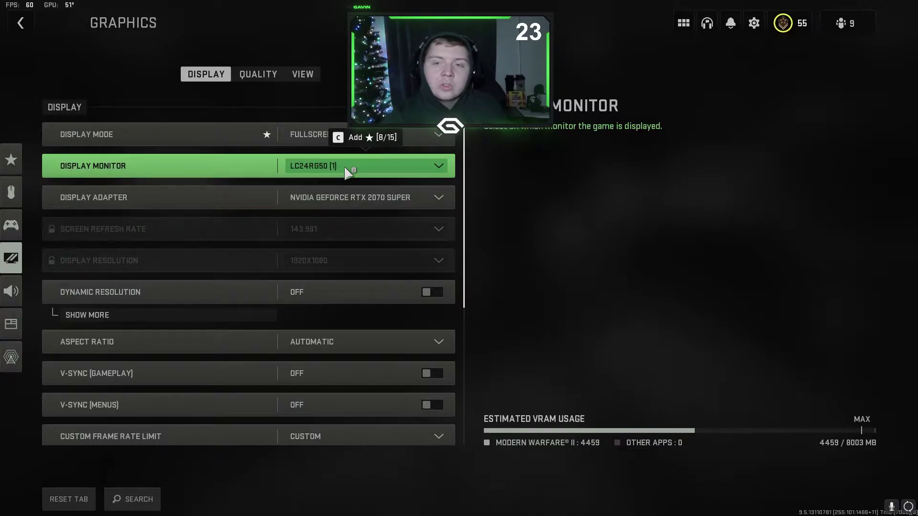
- Expand and collapse the Dynamic Resolution details, and review the Aspect Ratio and V-Sync settings
scroll(375, 250, "down", 1)
left_click(163, 270)
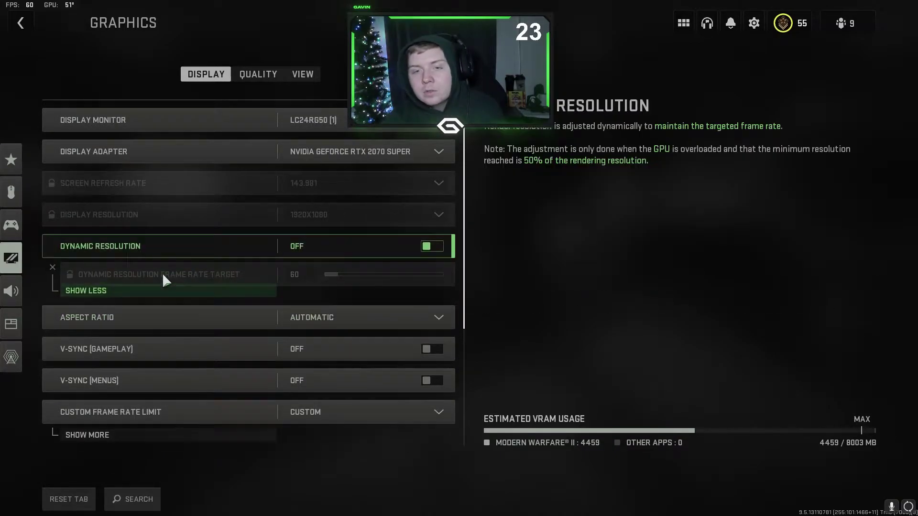
left_click(163, 290)
scroll(194, 248, "down", 1)
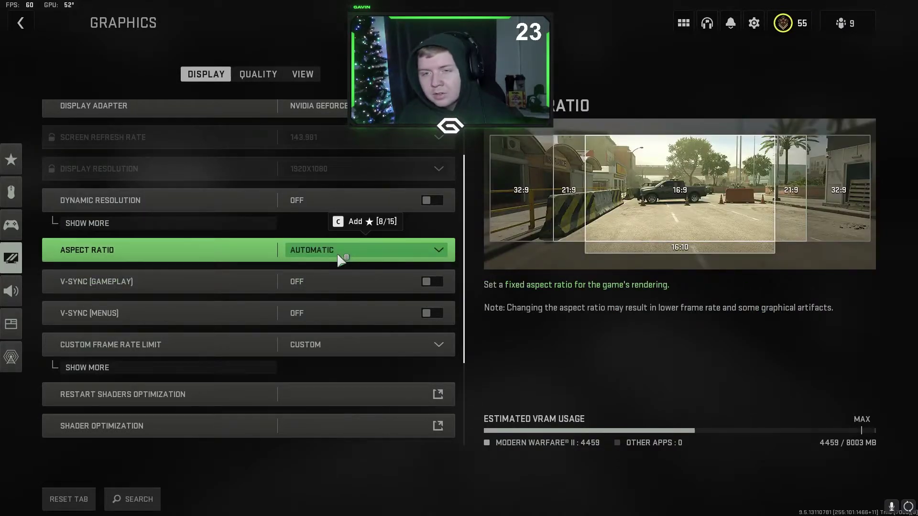
scroll(149, 246, "down", 1)
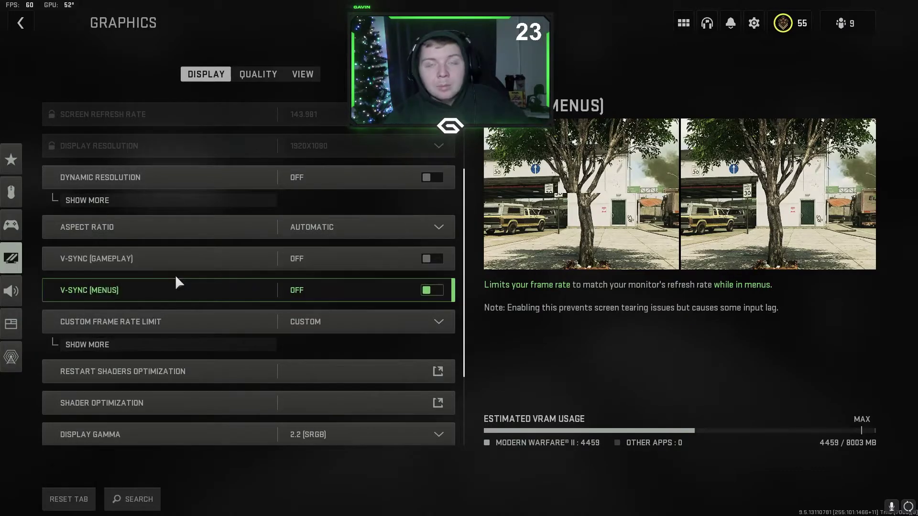
- Expand the Custom Frame Rate Limit details and review the gameplay, menu and out-of-focus limits and the shader optimization entries
left_click(318, 325)
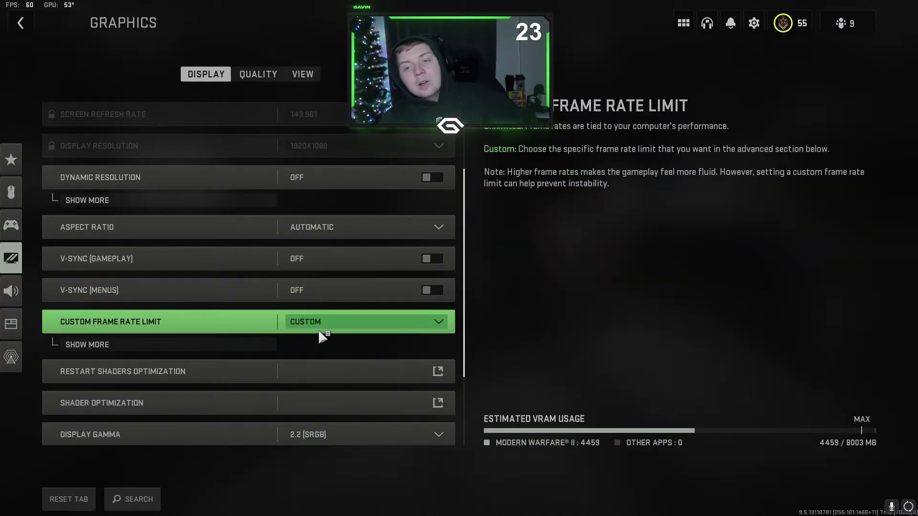
left_click(86, 344)
left_click(87, 344)
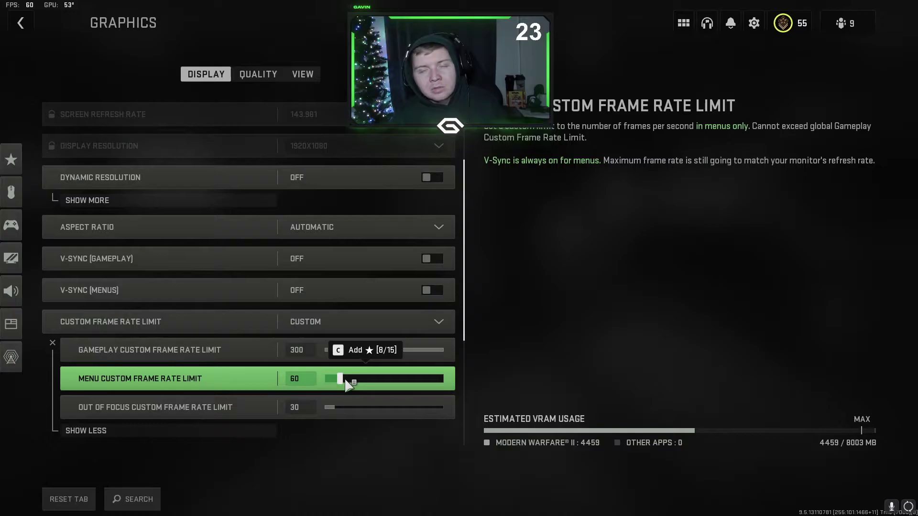
scroll(316, 389, "down", 1)
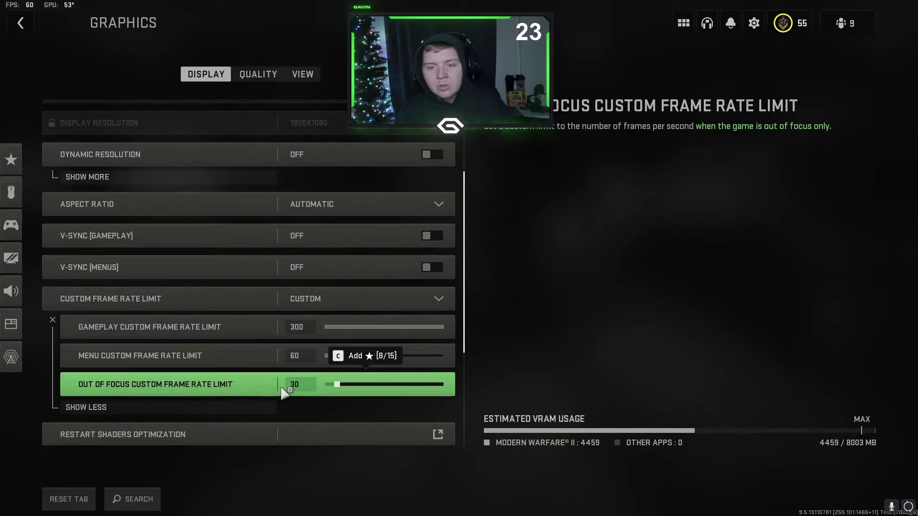
scroll(327, 268, "down", 5)
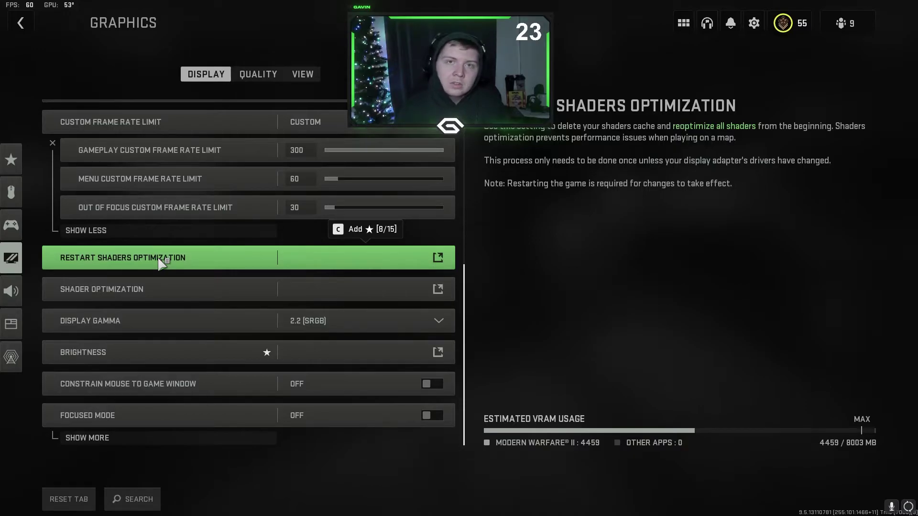
- Open the graphics quality settings and examine the available Quality Presets, closing the list without choosing one
left_click(257, 74)
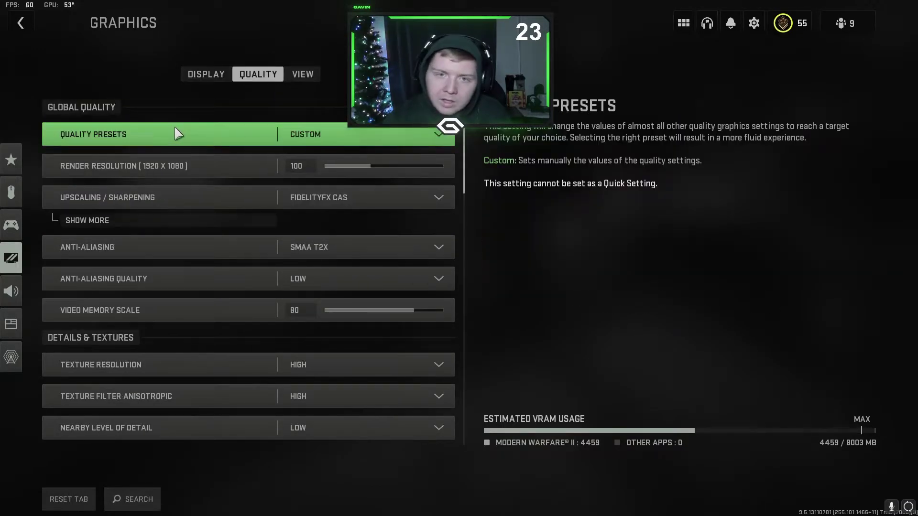
left_click(386, 134)
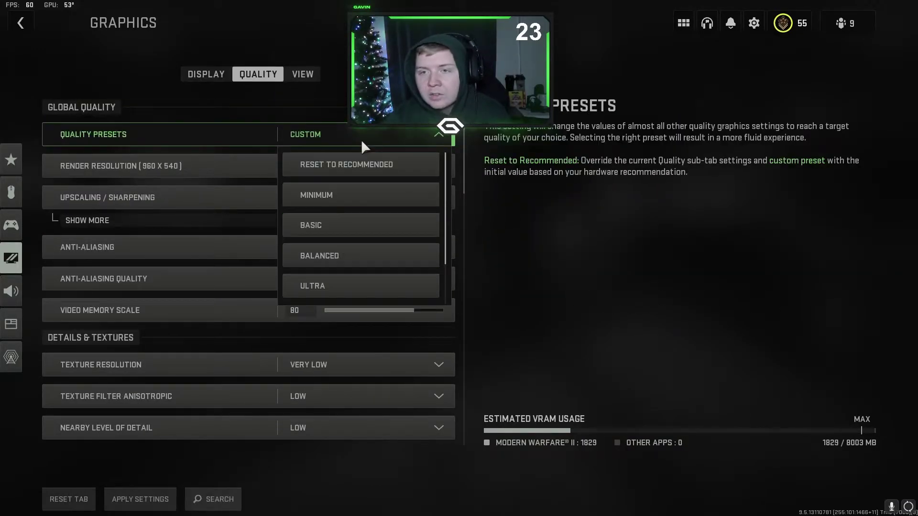
left_click(330, 135)
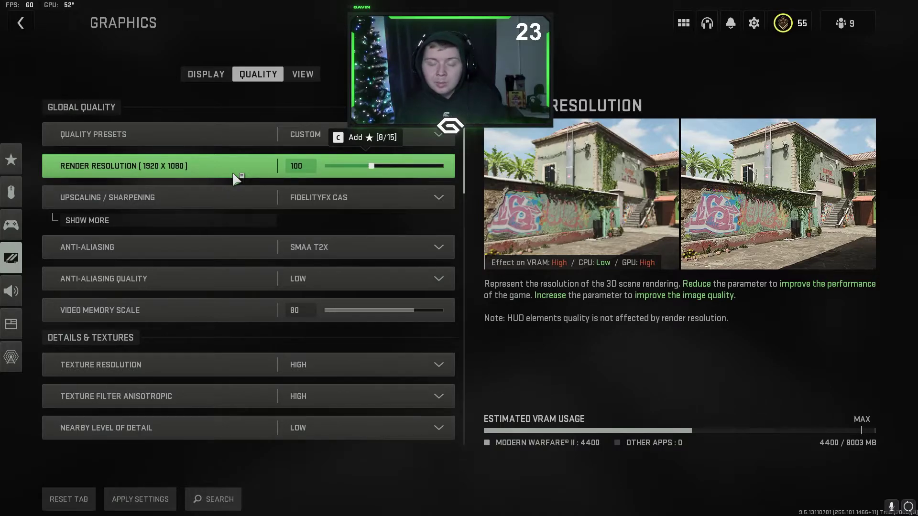
- Expand the Upscaling / Sharpening details and check the FidelityFX CAS strength
scroll(235, 179, "down", 1)
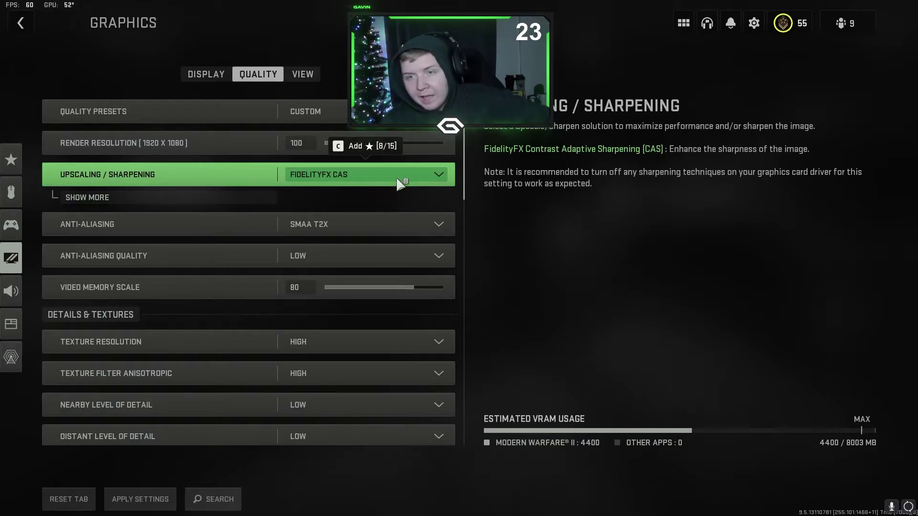
left_click(194, 198)
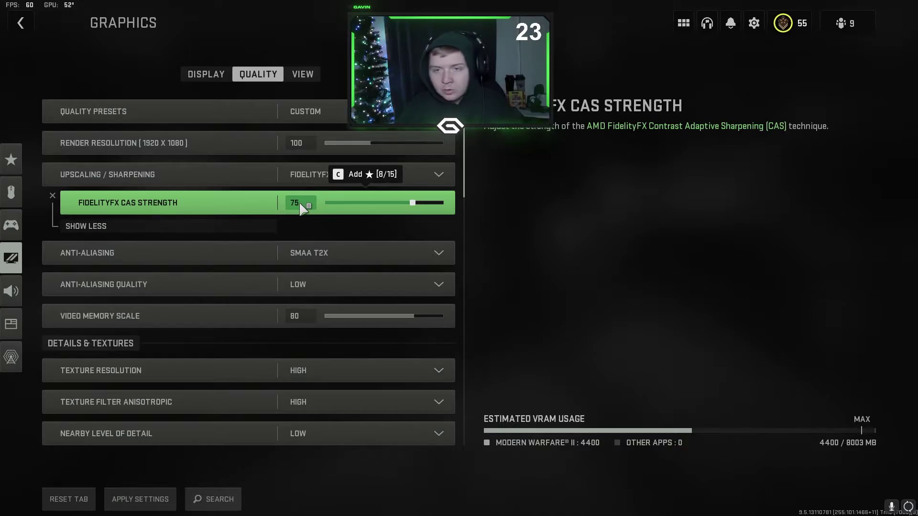
scroll(301, 210, "down", 1)
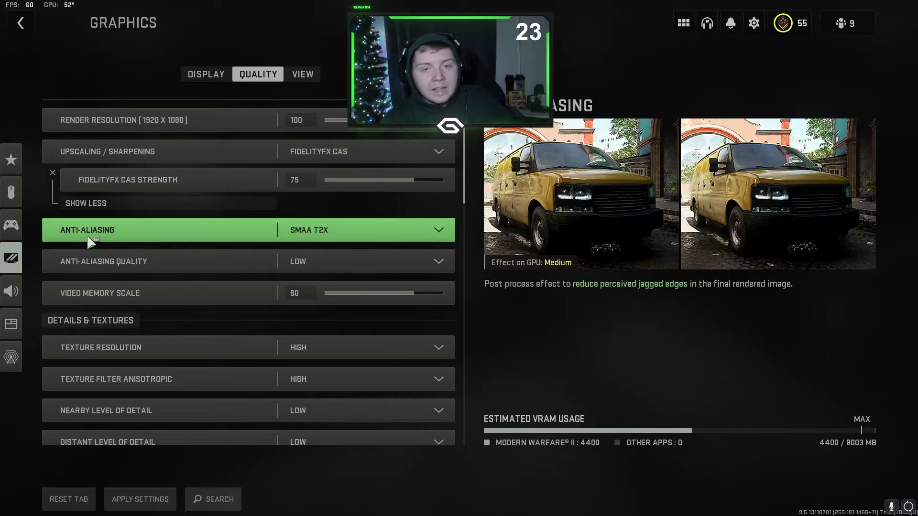
- Examine the Anti-Aliasing and Anti-Aliasing Quality options without changing either setting
left_click(321, 234)
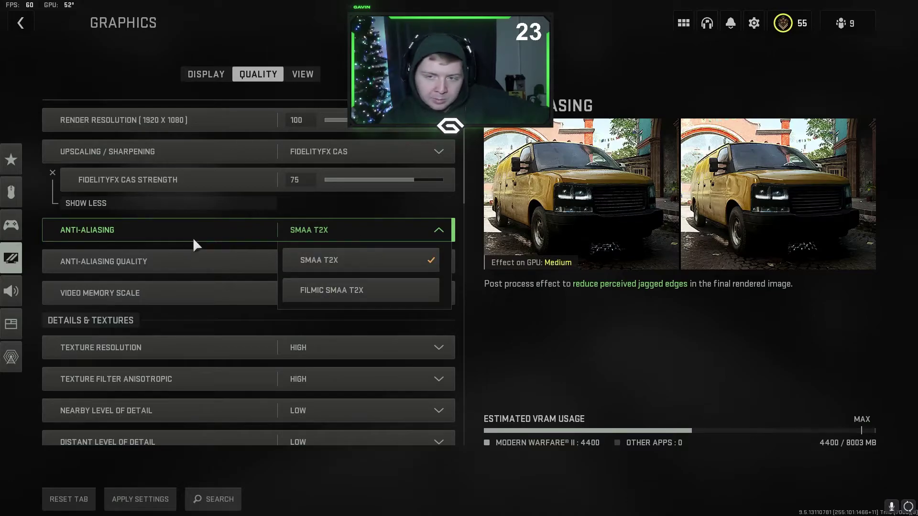
scroll(193, 239, "down", 1)
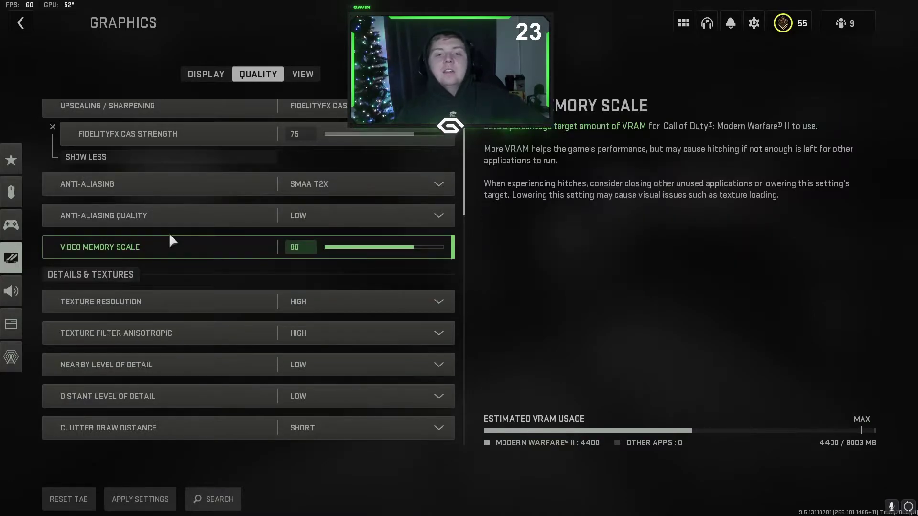
left_click(331, 215)
left_click(331, 213)
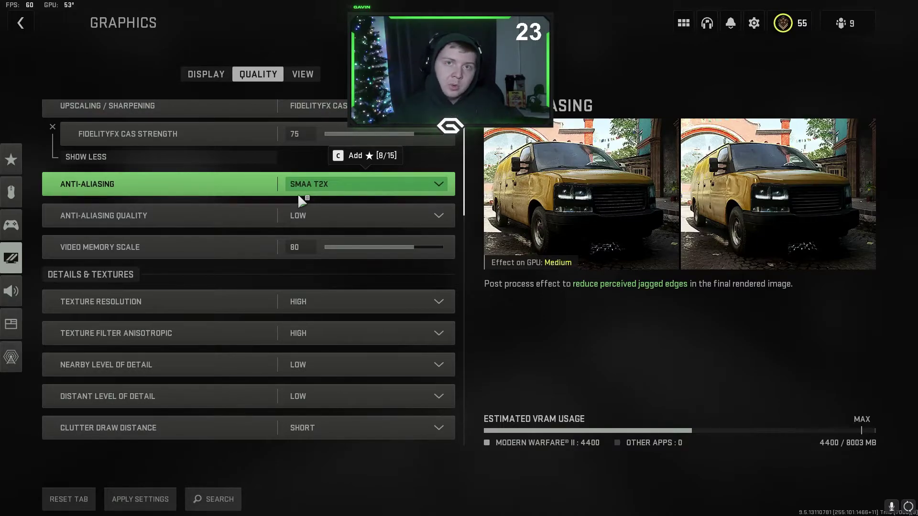
- Review the Details & Textures settings and expand the On-Demand Texture Streaming details
scroll(159, 176, "down", 3)
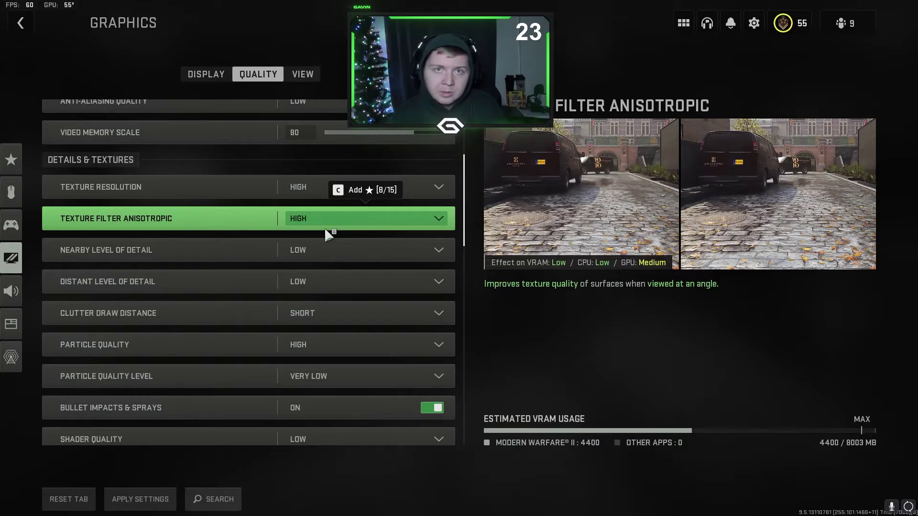
scroll(325, 228, "down", 1)
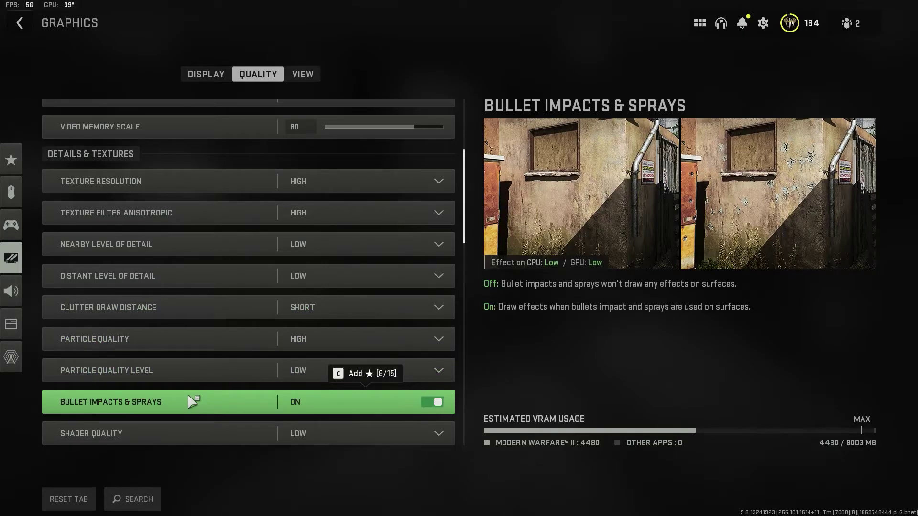
scroll(191, 427, "down", 5)
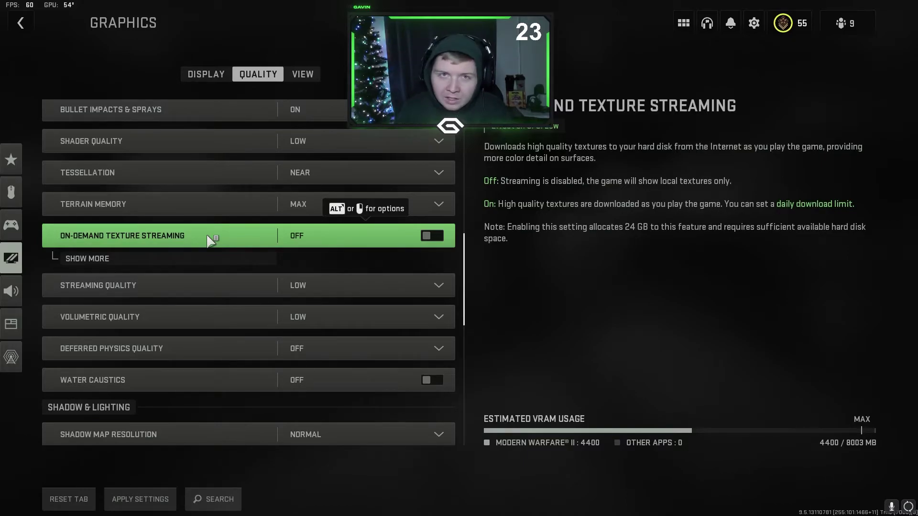
left_click(266, 259)
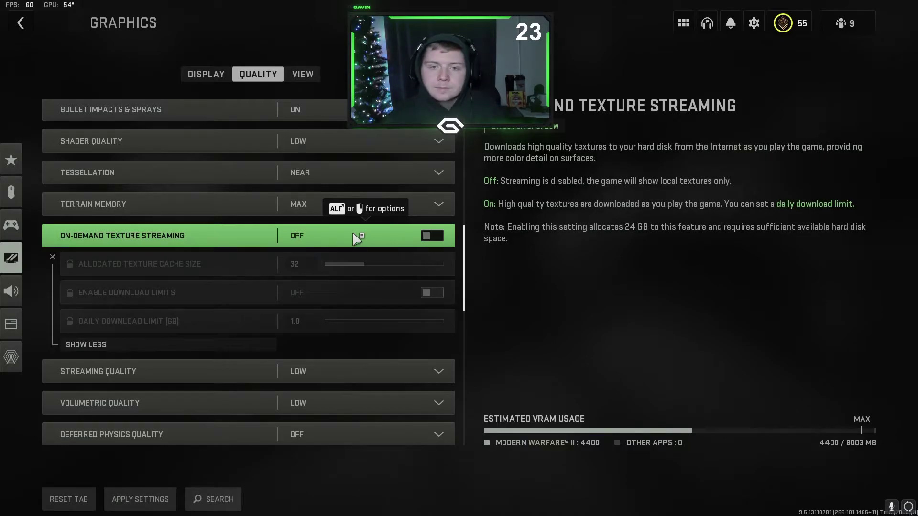
scroll(356, 237, "down", 4)
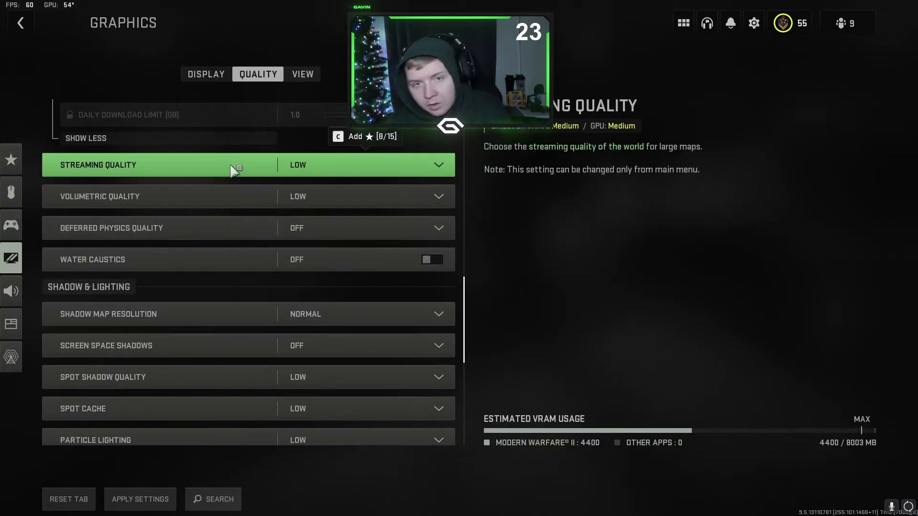
- Check the Streaming Quality options, and review the volumetric, deferred physics and water caustics settings
left_click(352, 173)
left_click(292, 190)
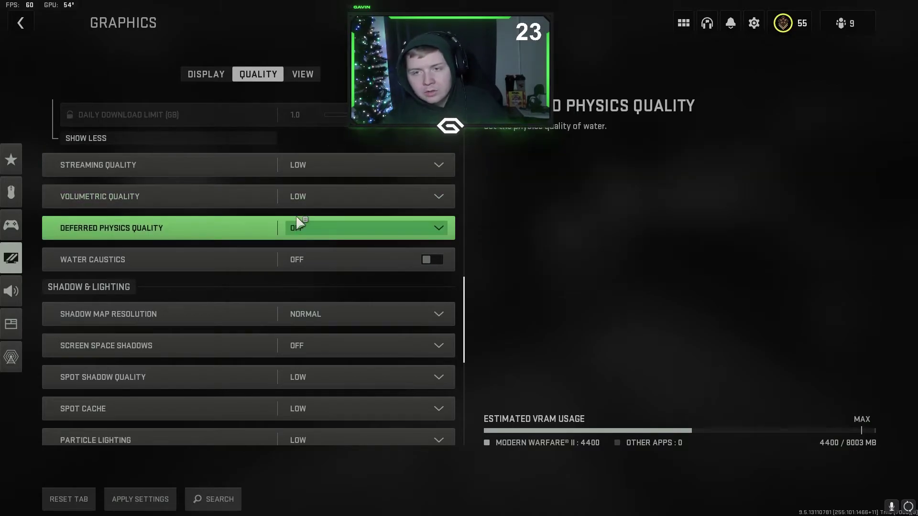
scroll(185, 224, "down", 1)
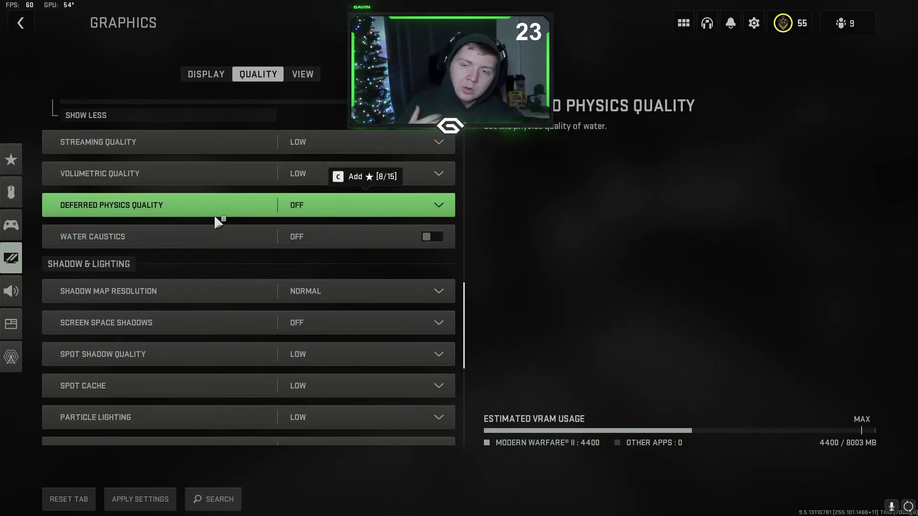
- Examine the Shadow Map Resolution options and review the neighbouring shadow settings
scroll(196, 201, "down", 5)
left_click(186, 182)
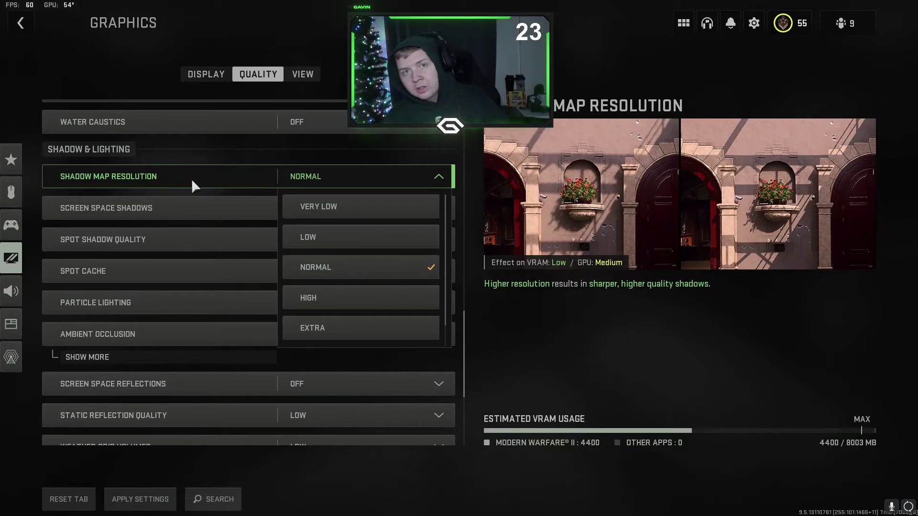
scroll(192, 179, "down", 1)
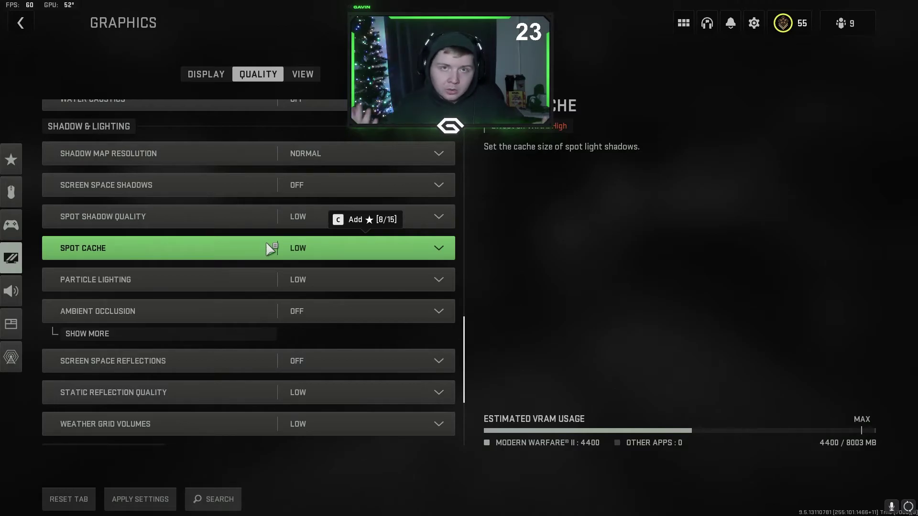
- Examine the Particle Lighting quality options and close the list without changing the setting
left_click(210, 286)
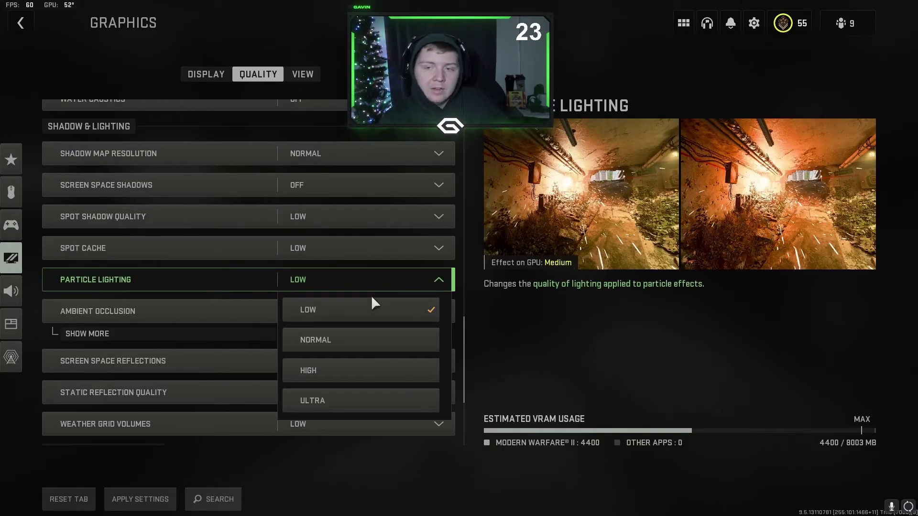
left_click(330, 282)
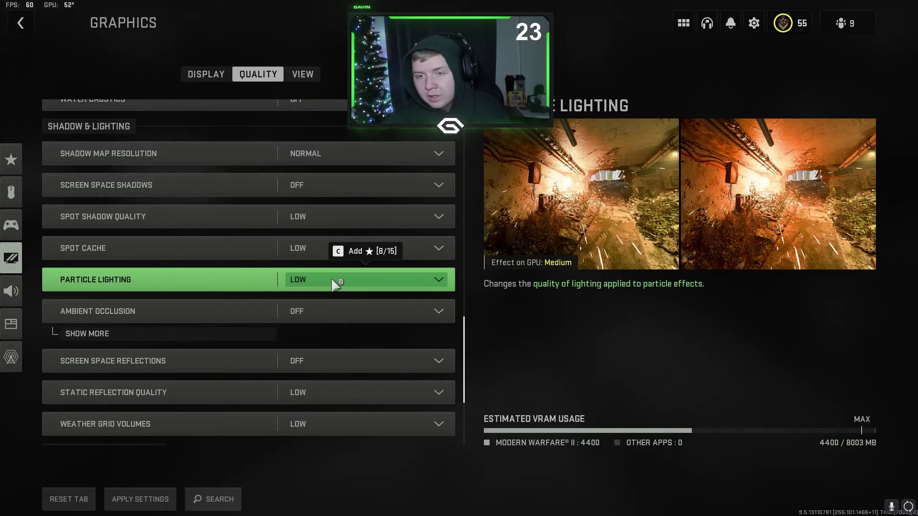
left_click(330, 282)
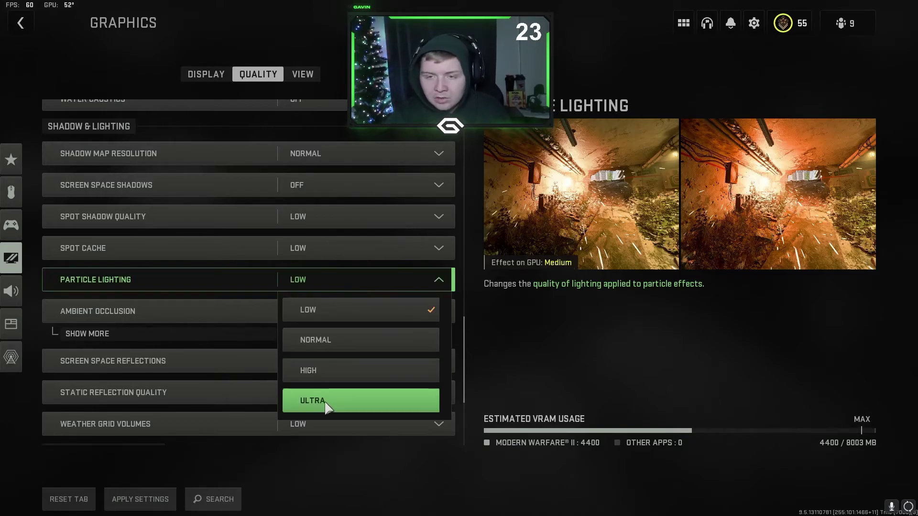
left_click(311, 280)
- Set NVIDIA Reflex Low Latency to On in the post processing effects, and return to the start of the quality settings
scroll(311, 280, "down", 3)
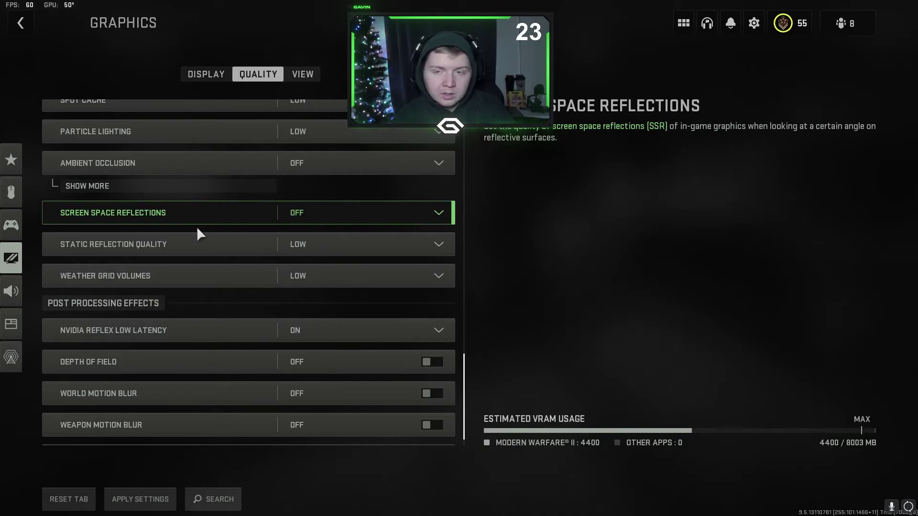
scroll(197, 229, "down", 1)
left_click(247, 311)
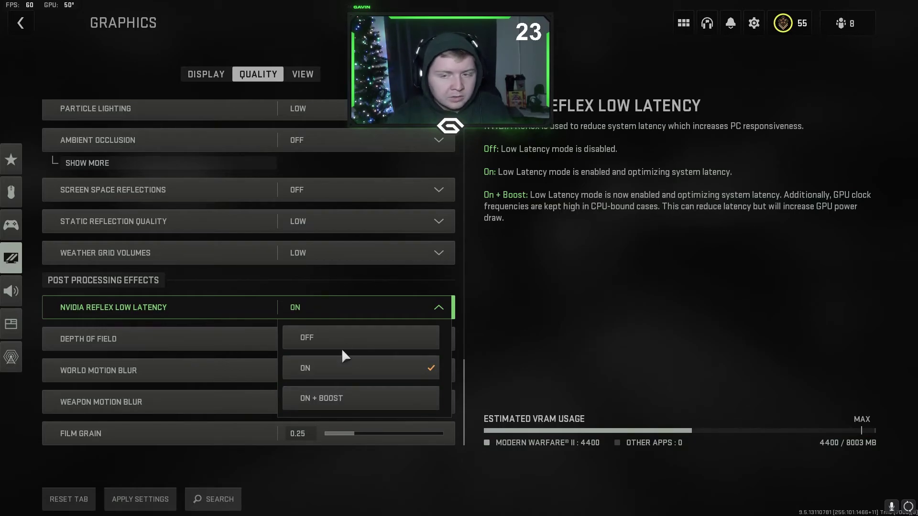
left_click(310, 369)
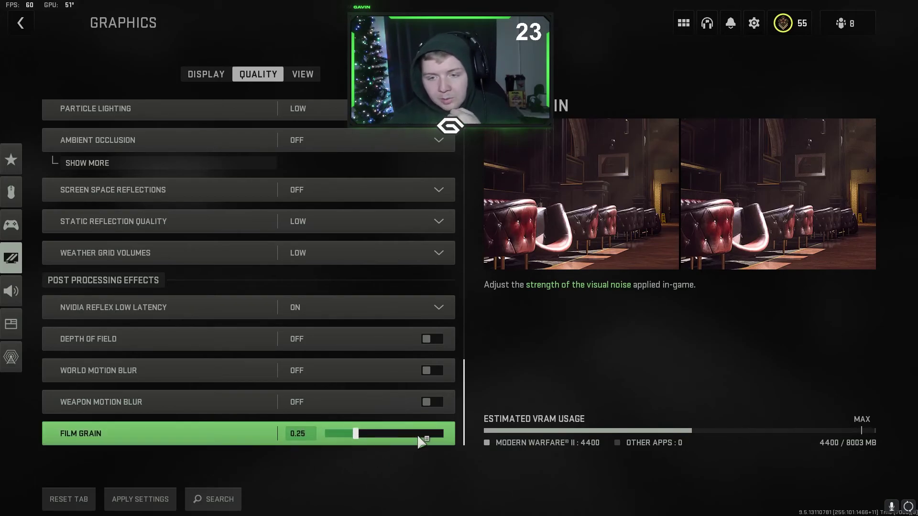
scroll(315, 287, "up", 15)
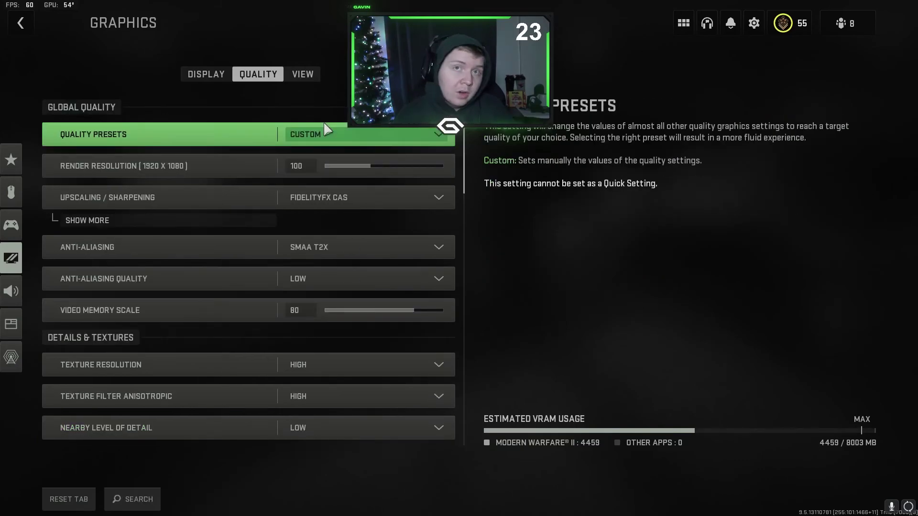